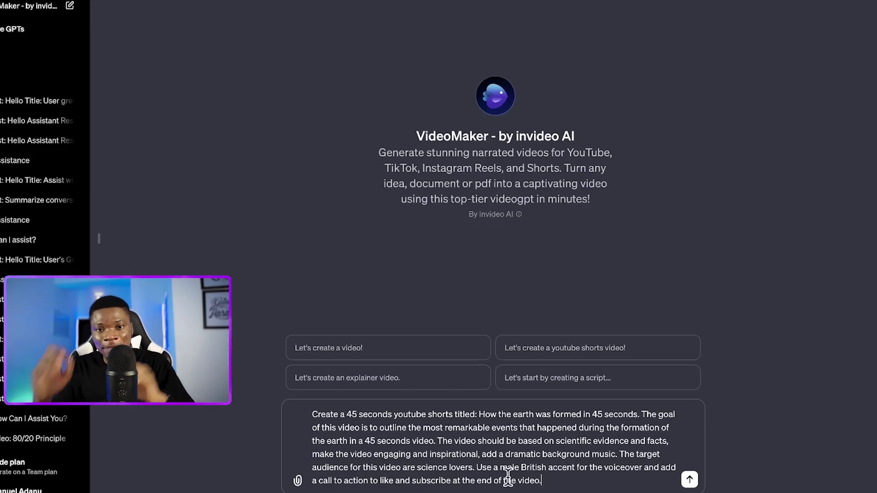
- Send the Earth-formation Shorts prompt to VideoMaker and allow it to contact video-ai.invideo.io
left_click(689, 480)
left_click(336, 181)
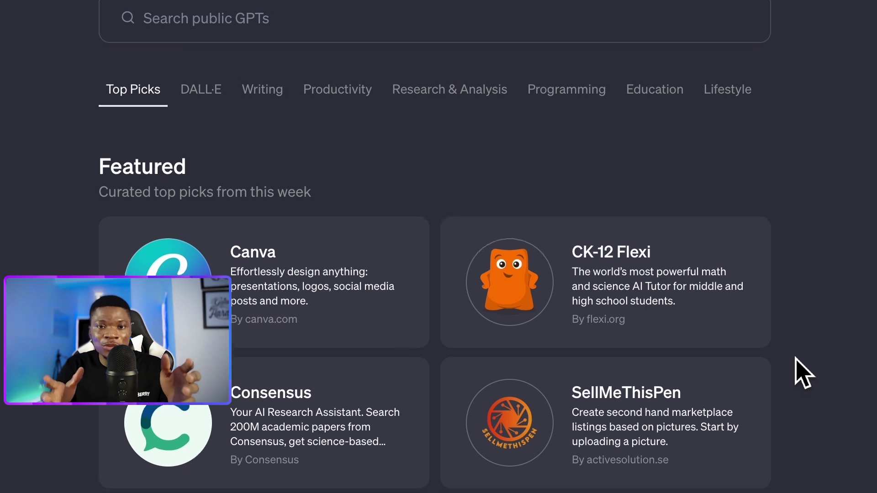
scroll(802, 369, "down", 5)
scroll(802, 369, "down", 5)
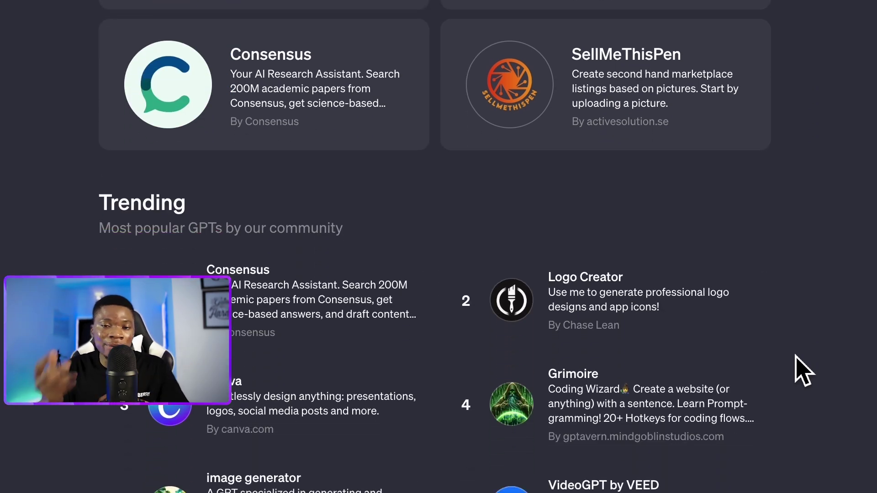
scroll(802, 369, "down", 6)
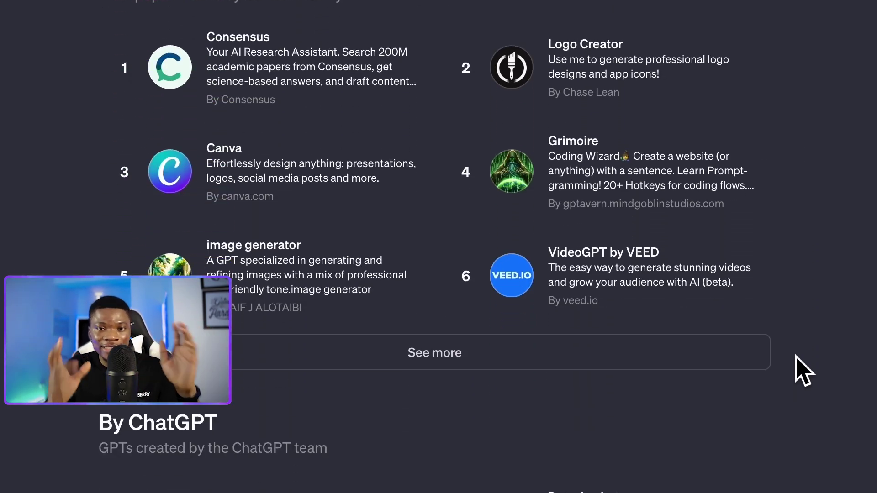
scroll(802, 370, "down", 7)
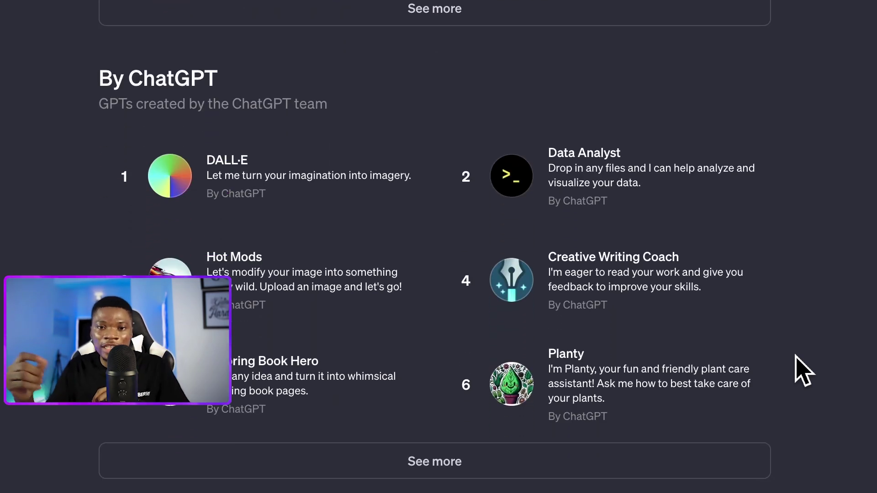
scroll(802, 369, "down", 7)
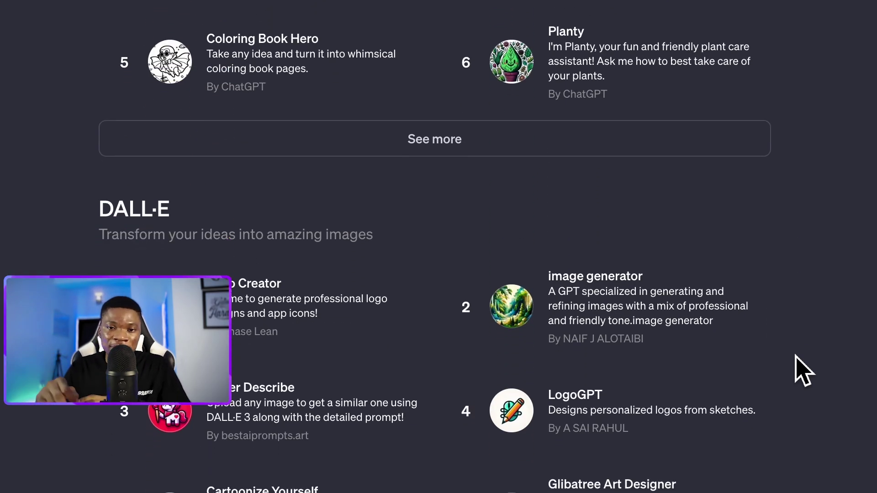
scroll(803, 369, "down", 5)
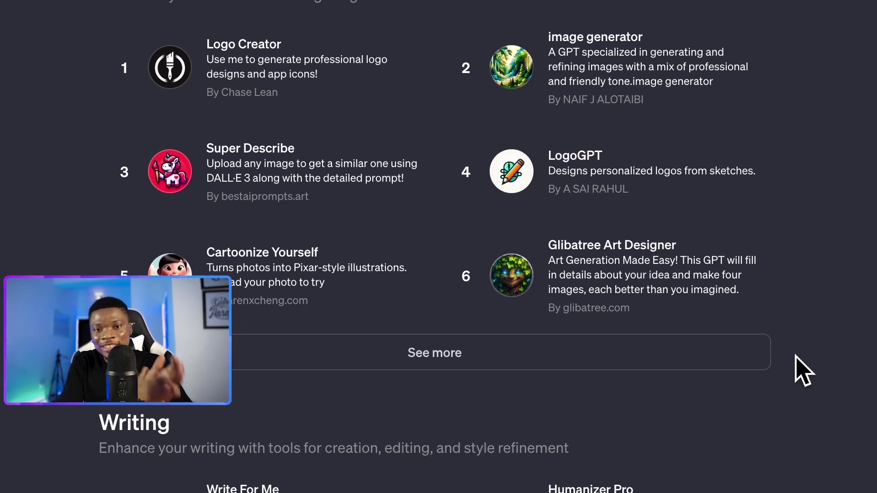
scroll(802, 369, "down", 4)
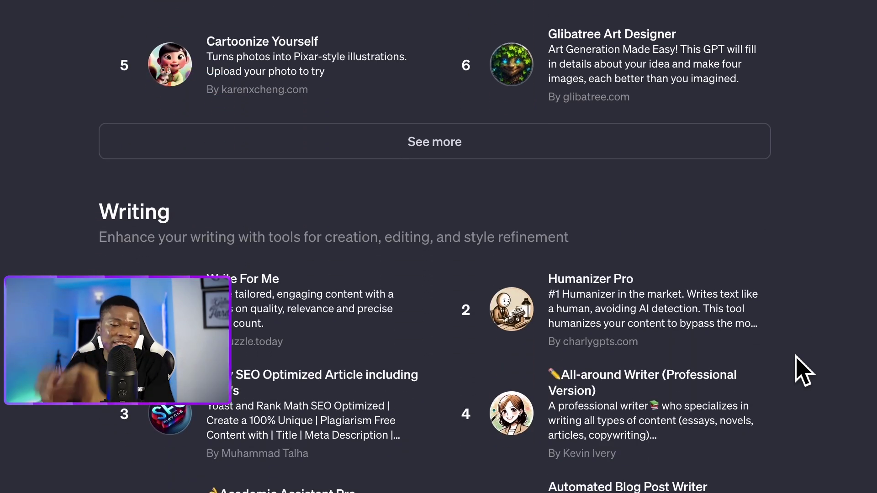
scroll(802, 369, "down", 3)
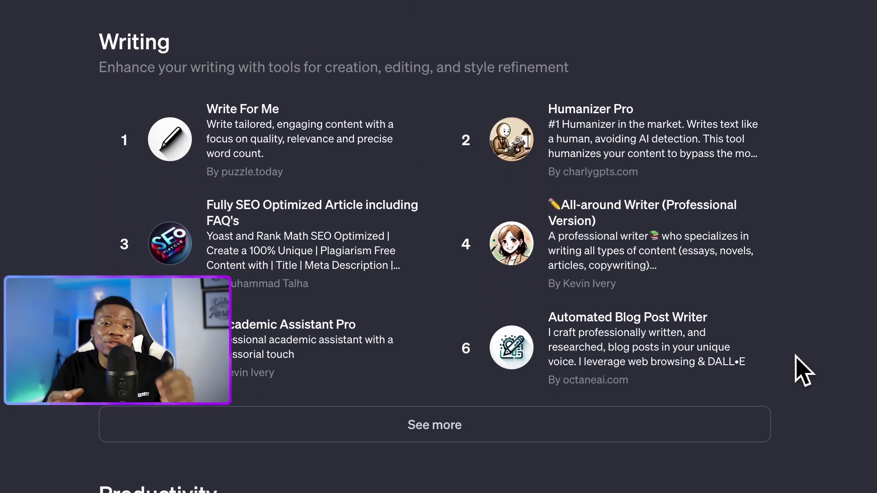
scroll(803, 369, "down", 3)
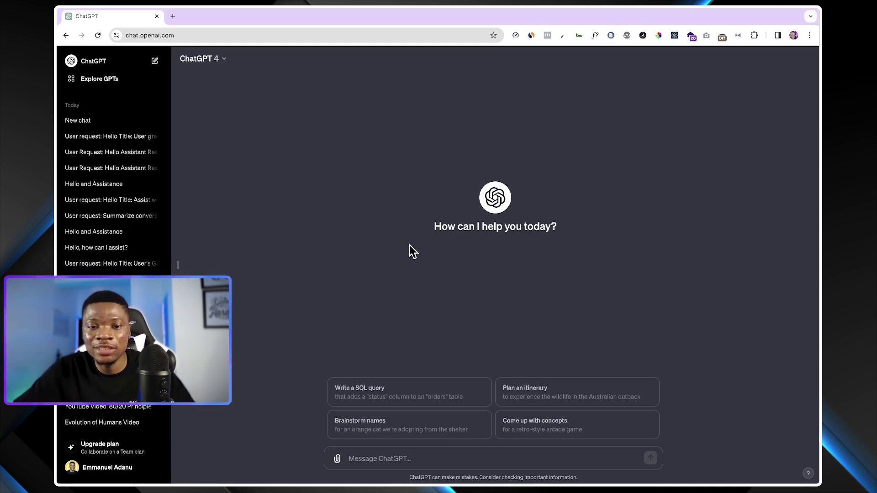
- Confirm the account is on the Plus plan, then browse the custom GPTs store
left_click(96, 446)
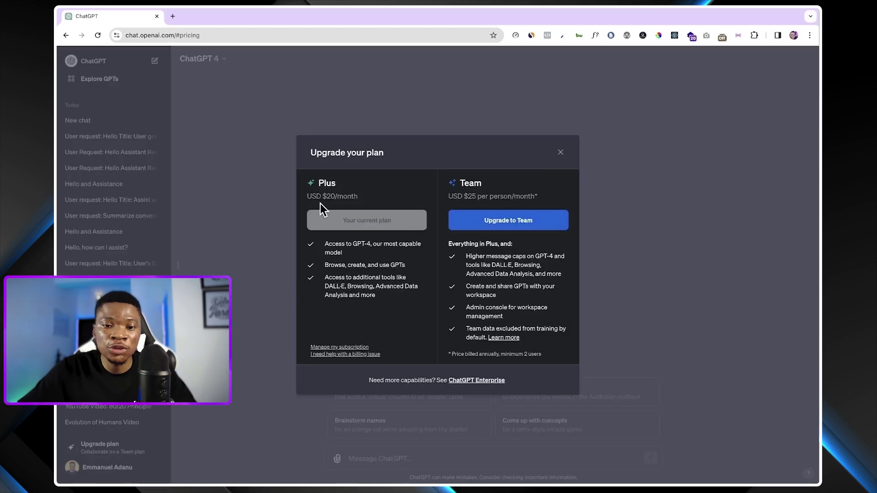
left_click(560, 153)
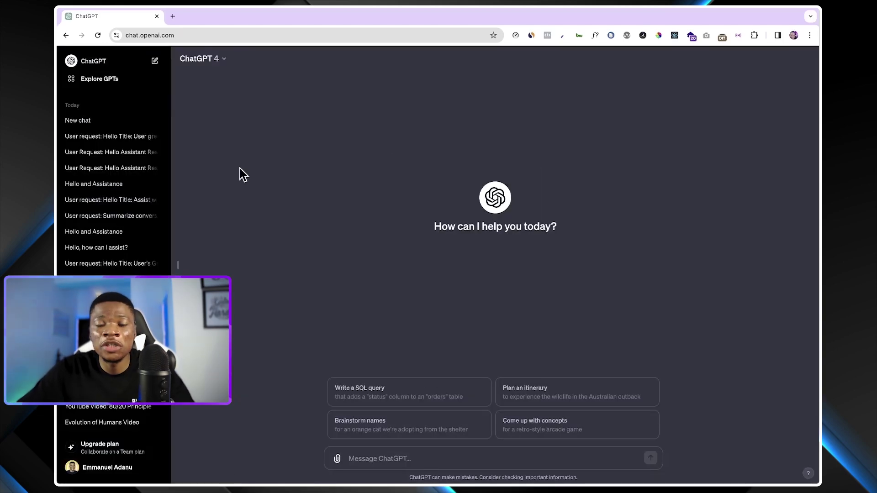
left_click(105, 80)
scroll(456, 278, "down", 1)
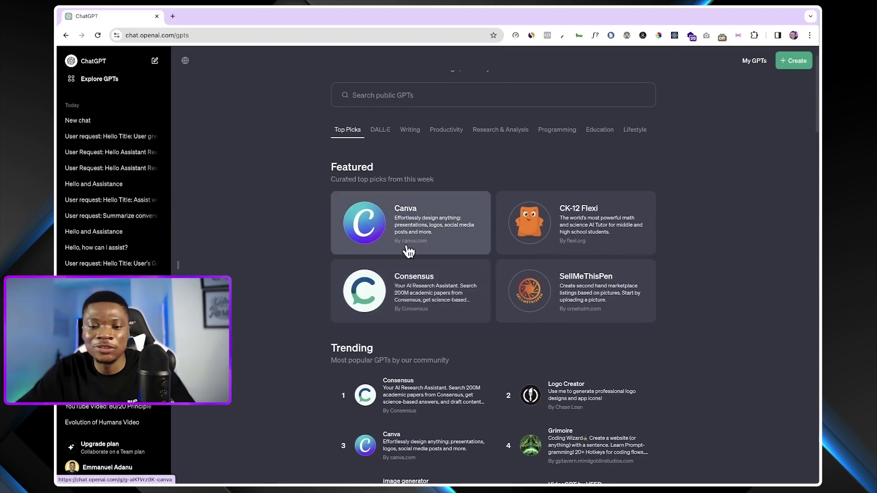
scroll(414, 268, "down", 10)
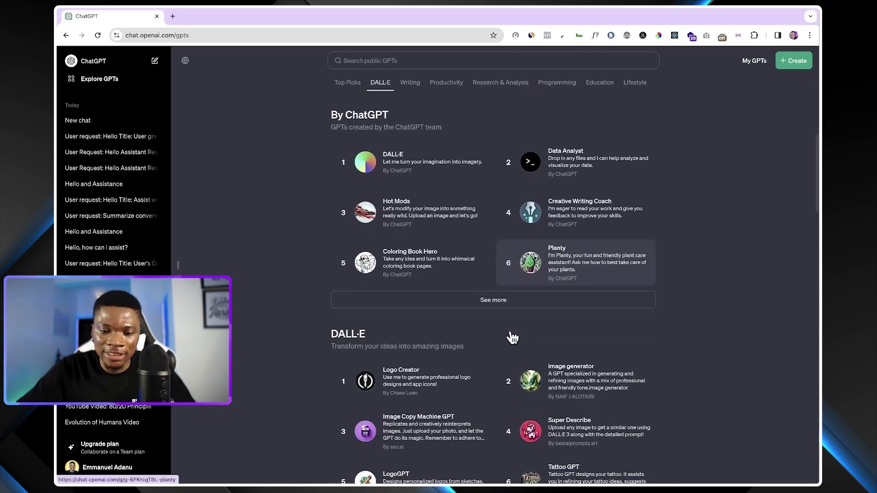
scroll(513, 338, "down", 10)
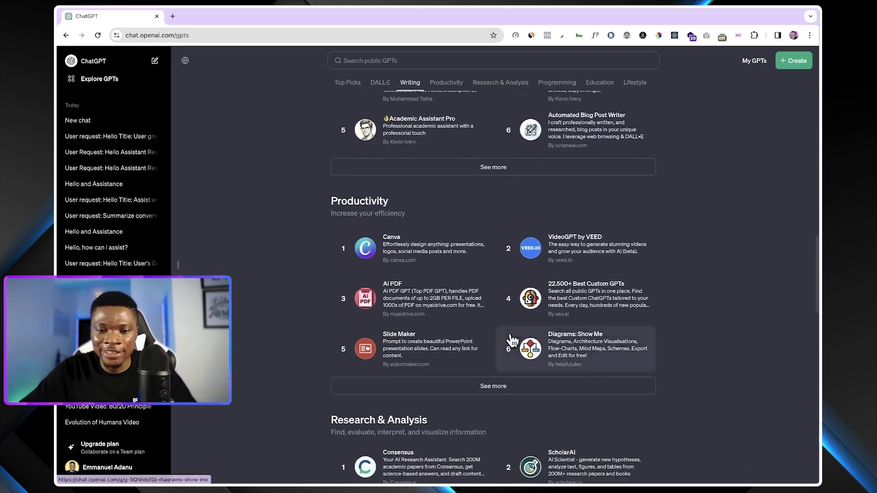
scroll(512, 340, "up", 20)
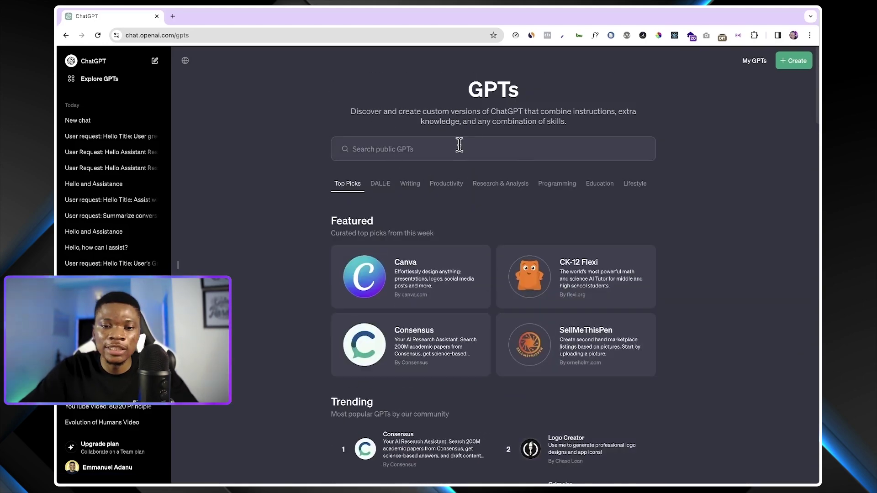
- Search the public GPTs for 'Invideo AI' to find VideoMaker
left_click(379, 151)
type("Invideo AI")
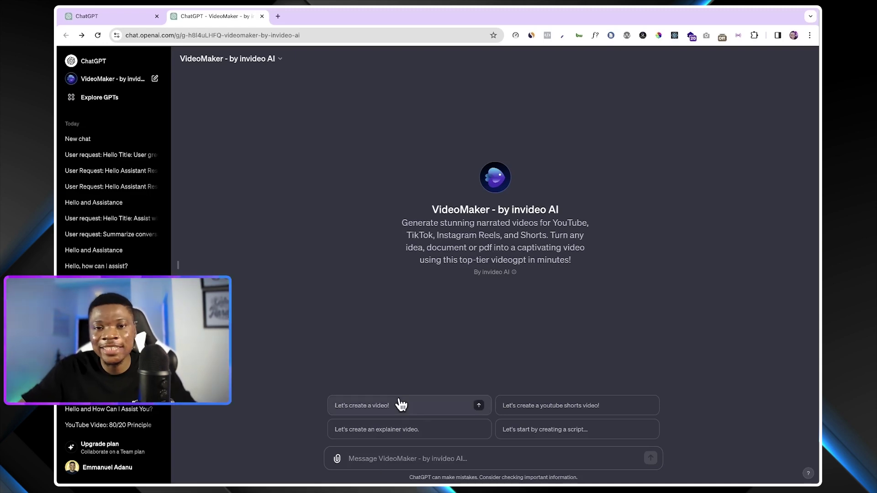
- Paste the 45-second Earth-formation YouTube Shorts prompt into VideoMaker's message box
type("Create a 45 seconds youtube shorts titled: How the earth was formed in 45 seconds. The goal of this video is to outline the most remarkable events that happened during the formation of the earth in a 45 seconds video. The video should be based on scientific evidence and facts, make the video engaging and inspirational, add a dramatic background music. The target audience for this video are science lovers. Use a male British accent for the voiceover and add a call to action to like and subscribe at the end of the video.")
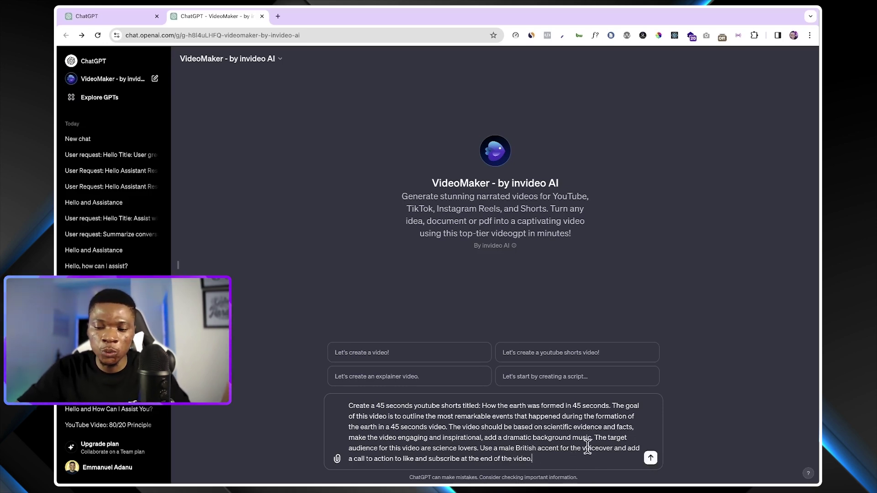
- Send the Earth-formation prompt and allow VideoMaker to contact video-ai.invideo.io
left_click(650, 458)
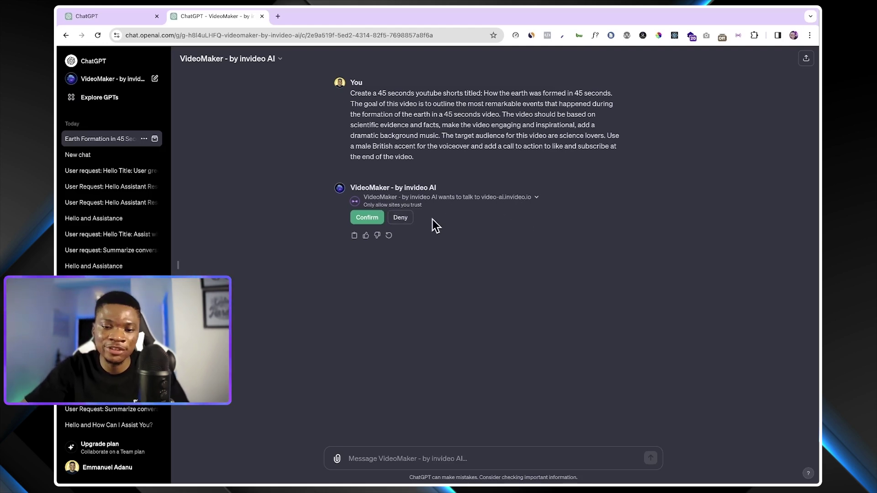
left_click(368, 219)
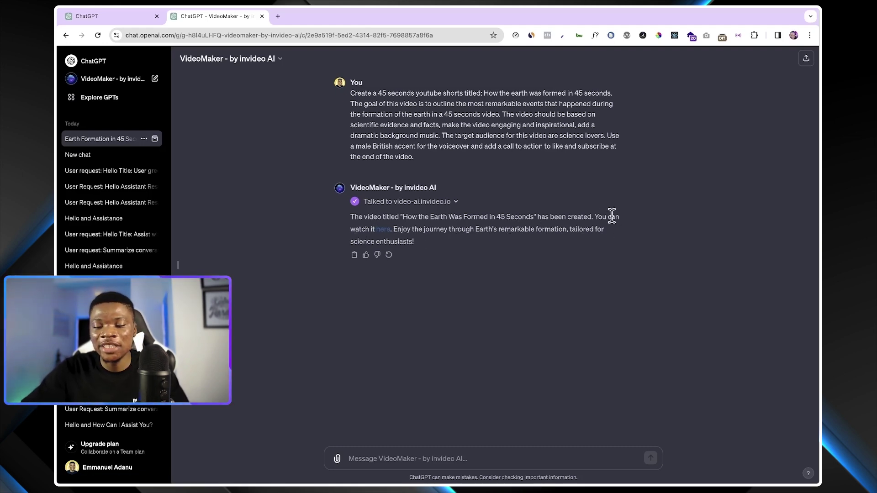
- Follow the 'here' link and join invideo AI with Google to reach the video
left_click(382, 229)
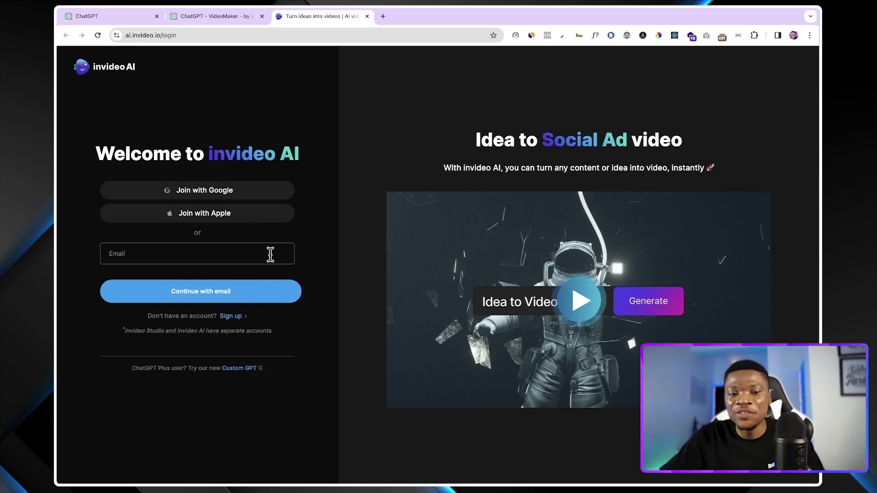
left_click(247, 196)
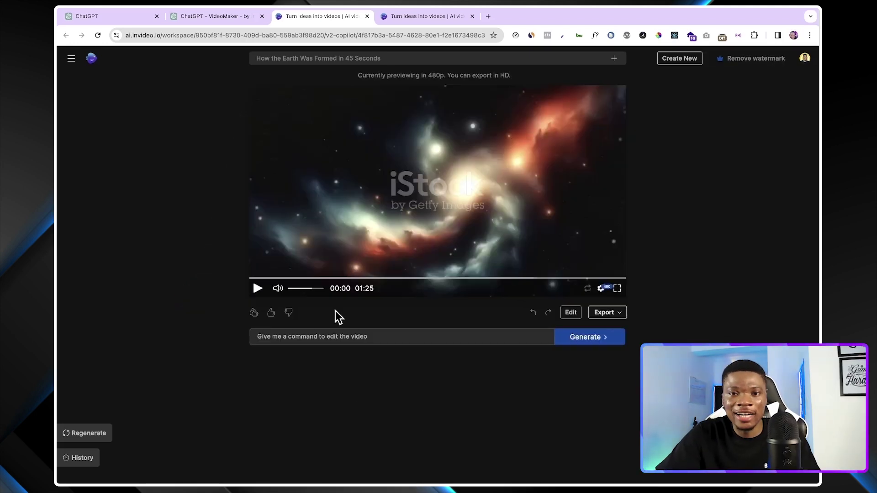
- Play the video full screen up to 00:46, then pause and exit full screen
left_click(254, 288)
left_click(617, 288)
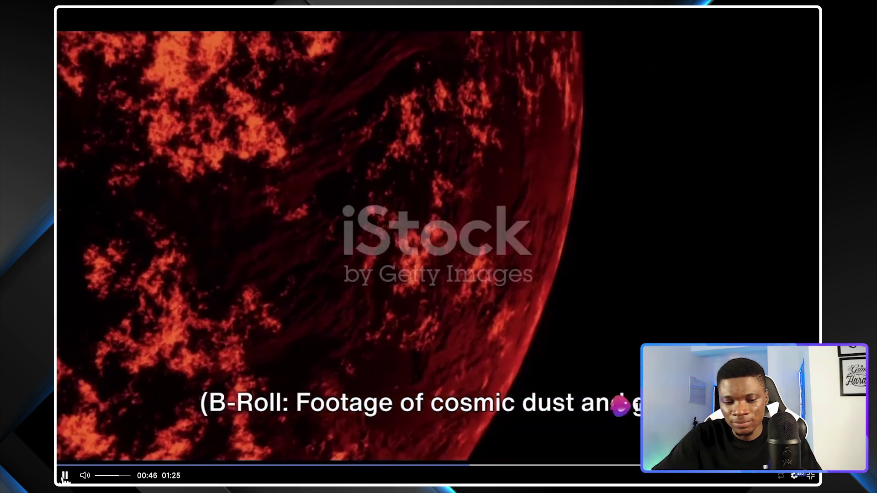
left_click(65, 476)
left_click(811, 475)
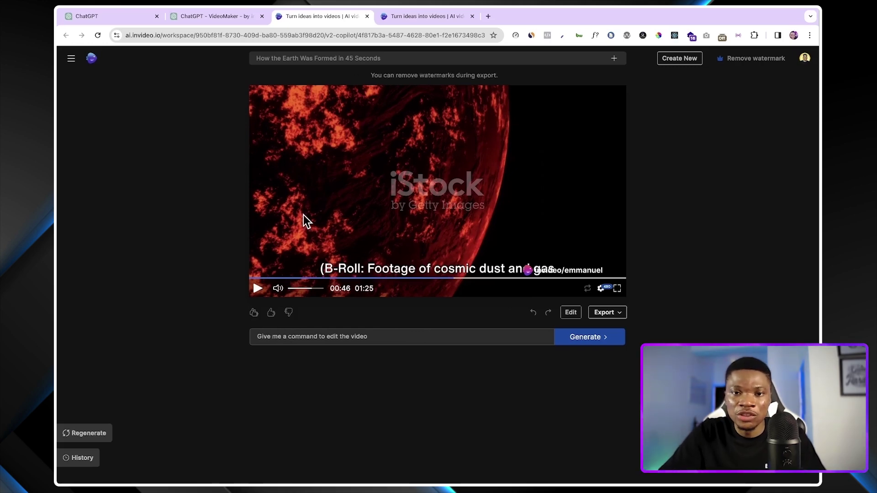
- Open the media editor and inspect, then close, the first scene clip's settings
left_click(571, 313)
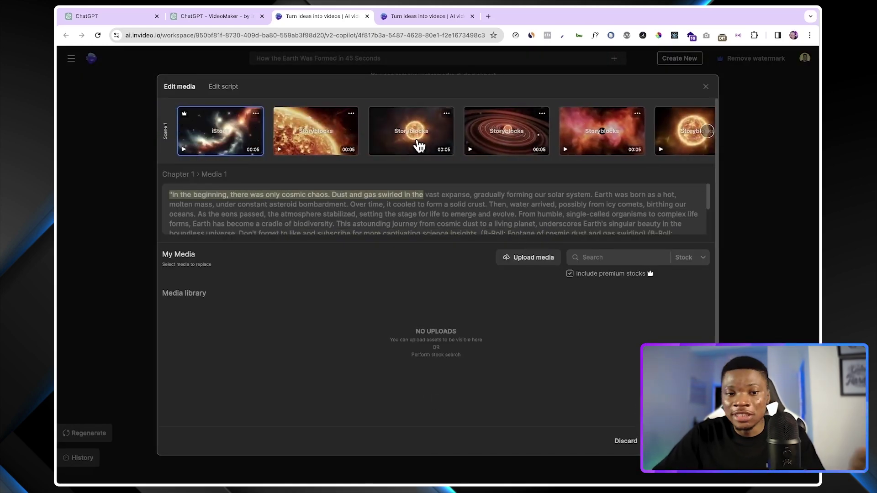
left_click(256, 114)
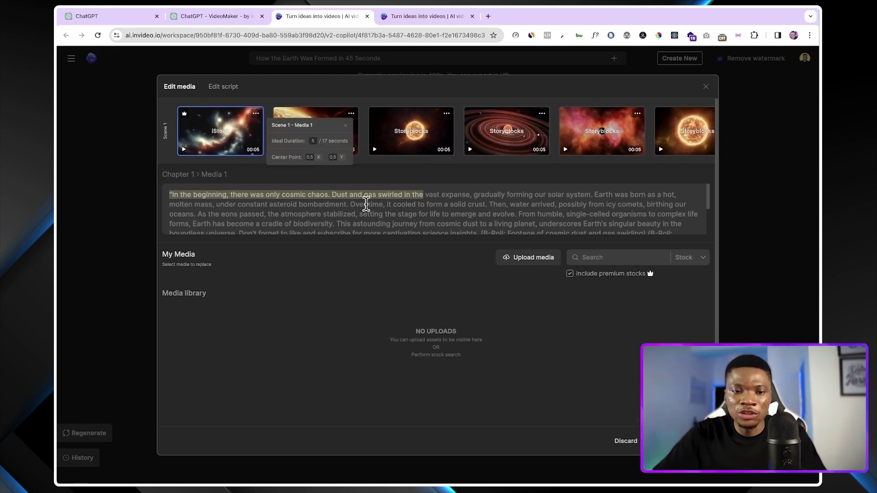
left_click(371, 280)
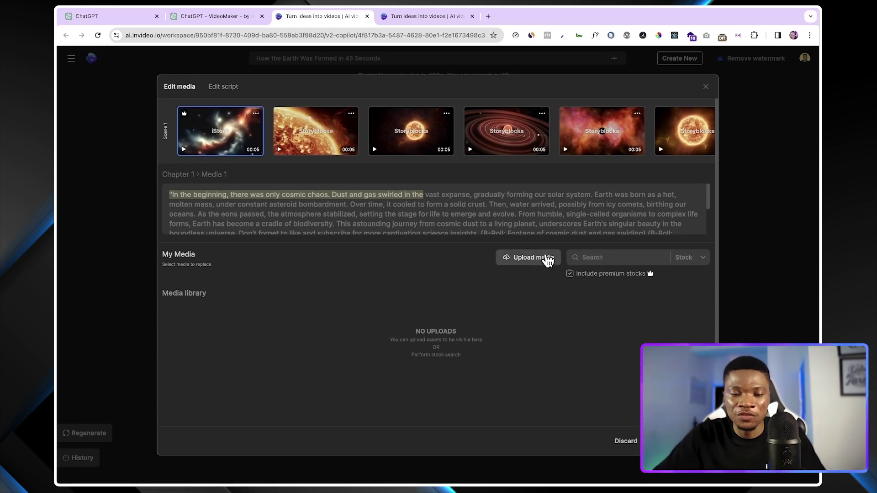
- Read through the narration and B-Roll lines in the Edit script view
left_click(224, 88)
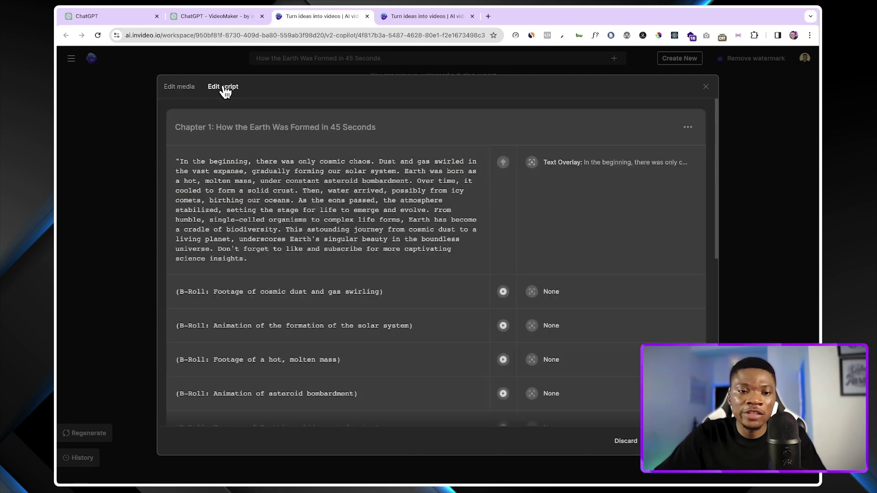
scroll(376, 239, "down", 3)
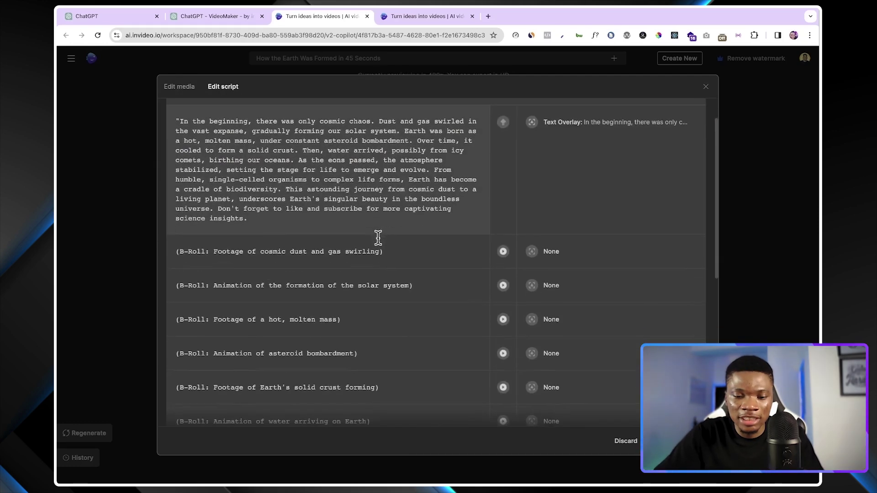
scroll(378, 238, "down", 4)
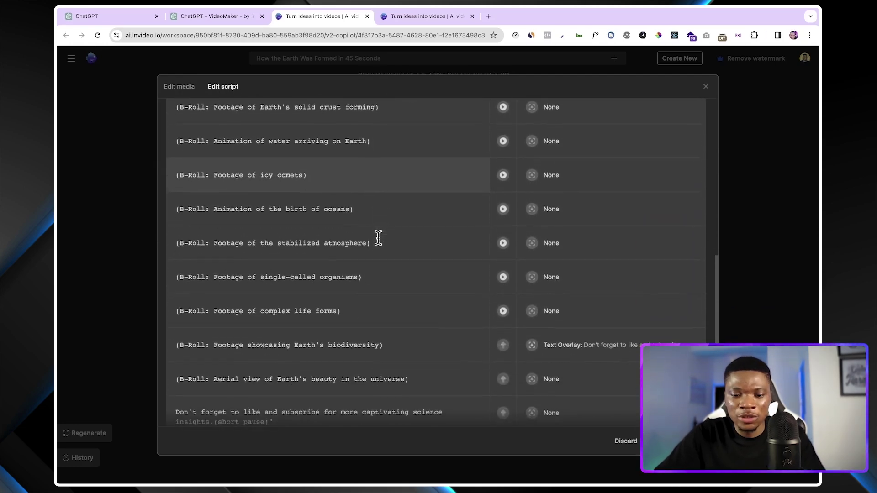
scroll(391, 256, "down", 1)
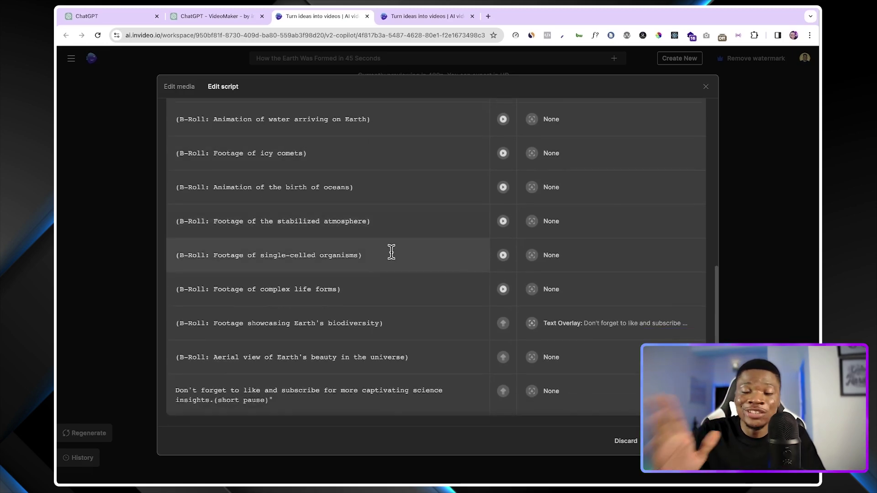
scroll(391, 252, "up", 5)
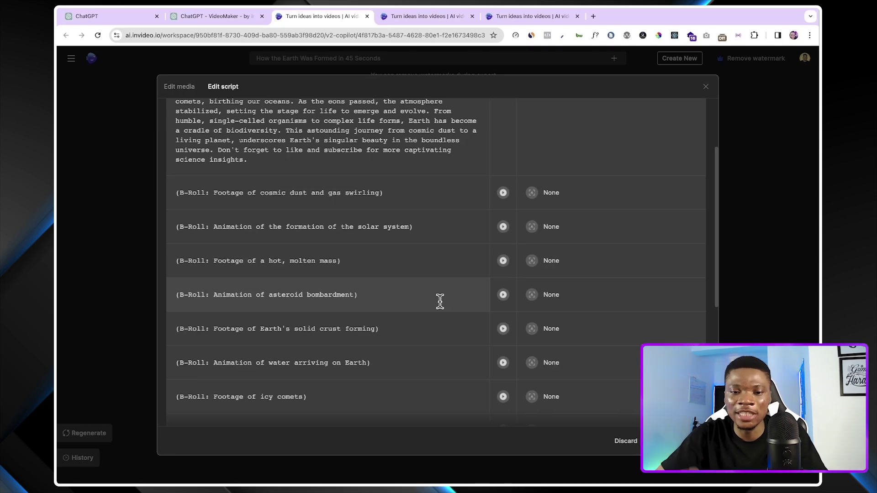
scroll(438, 297, "down", 3)
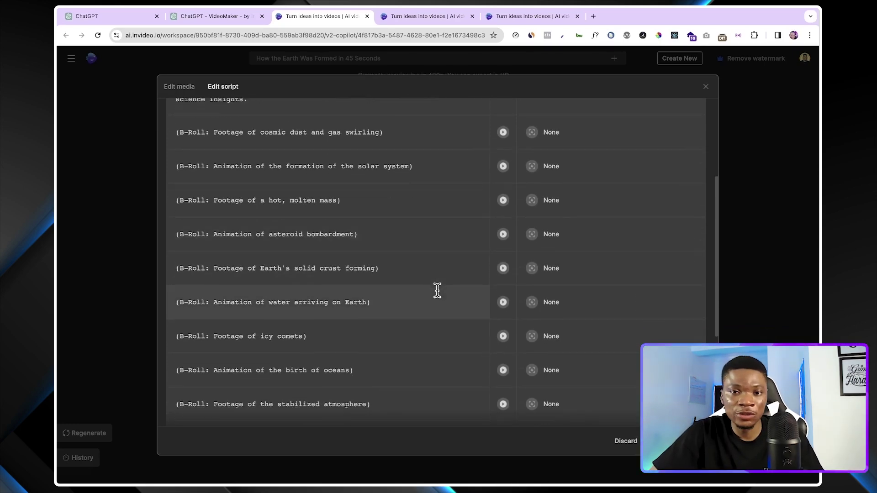
scroll(407, 288, "up", 5)
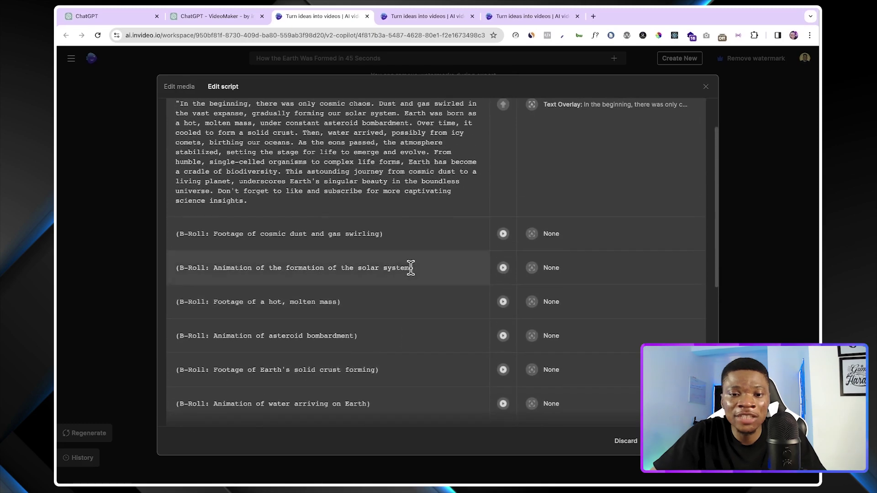
scroll(256, 154, "up", 2)
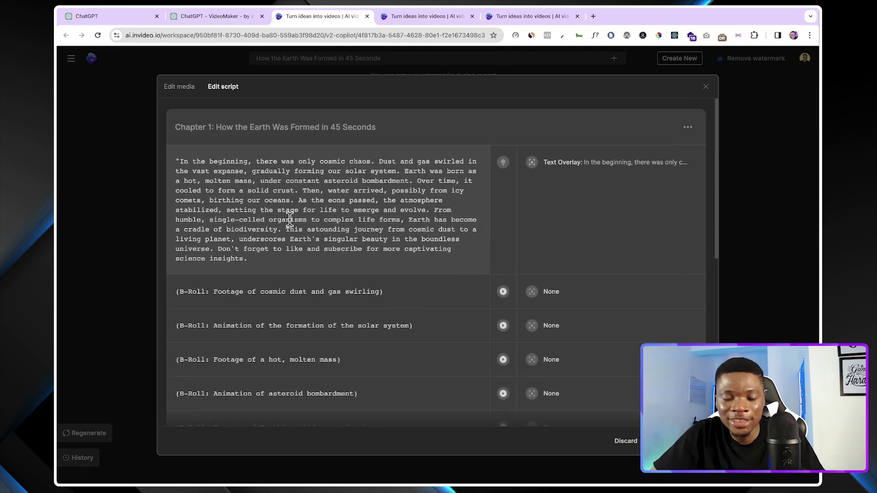
scroll(360, 287, "down", 3)
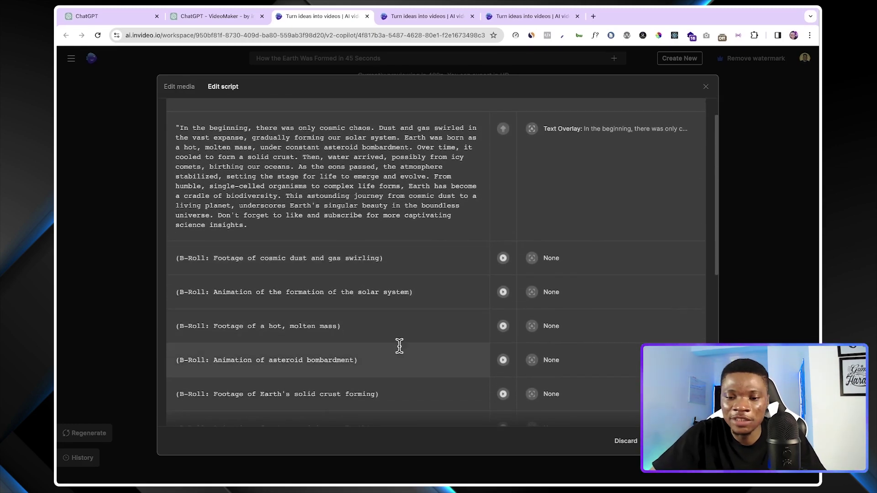
scroll(398, 329, "down", 3)
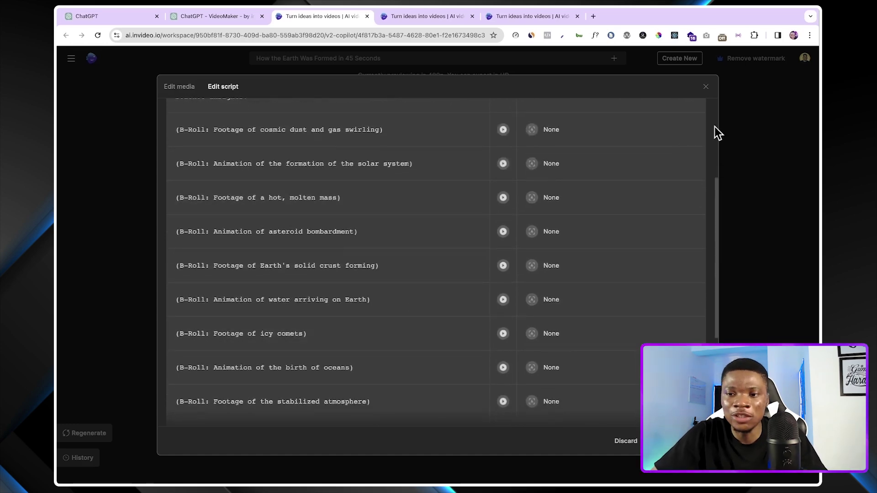
- Command a recreation of the video under 45 seconds in 9:16 aspect ratio
left_click(706, 86)
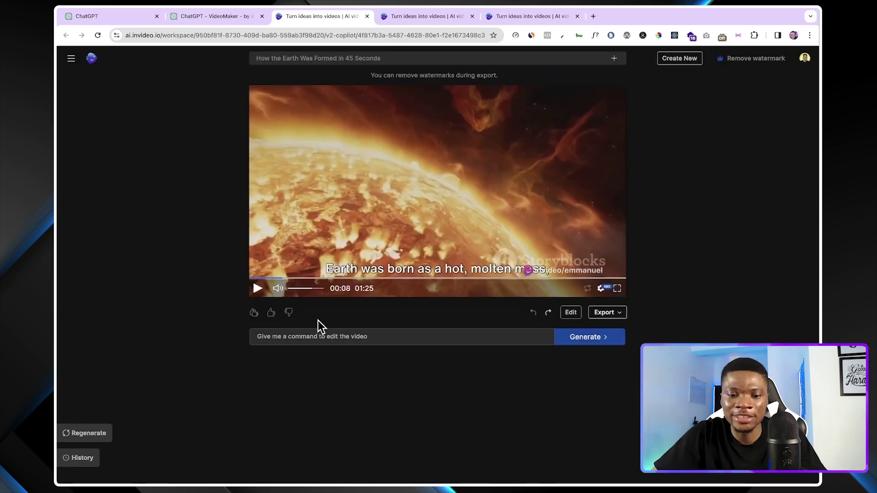
left_click(294, 336)
type("recreate this video, k")
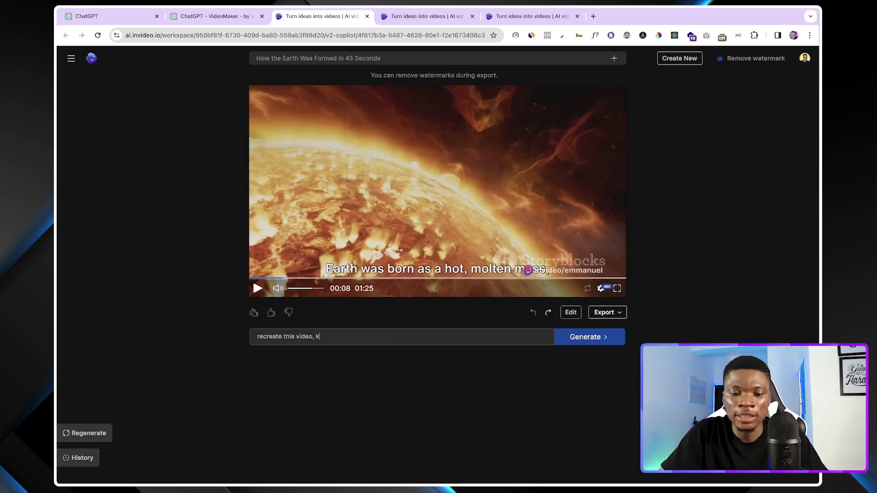
type("eep it less than 45 s")
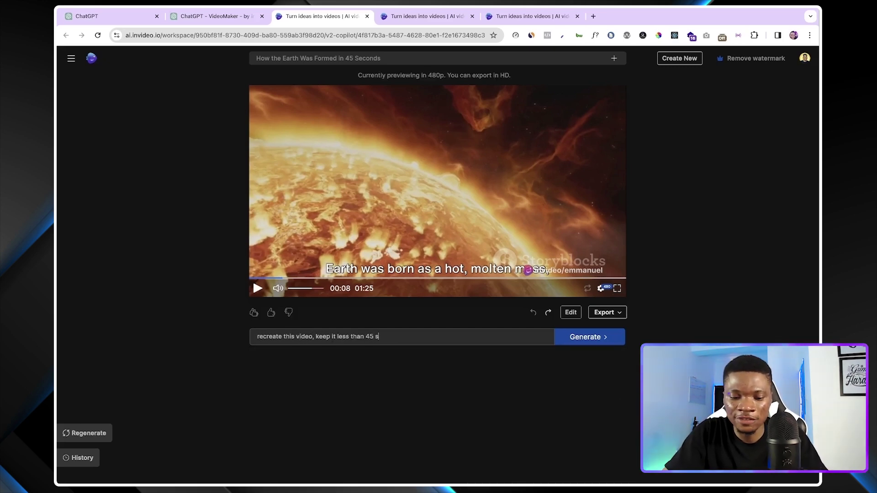
type("econds and use")
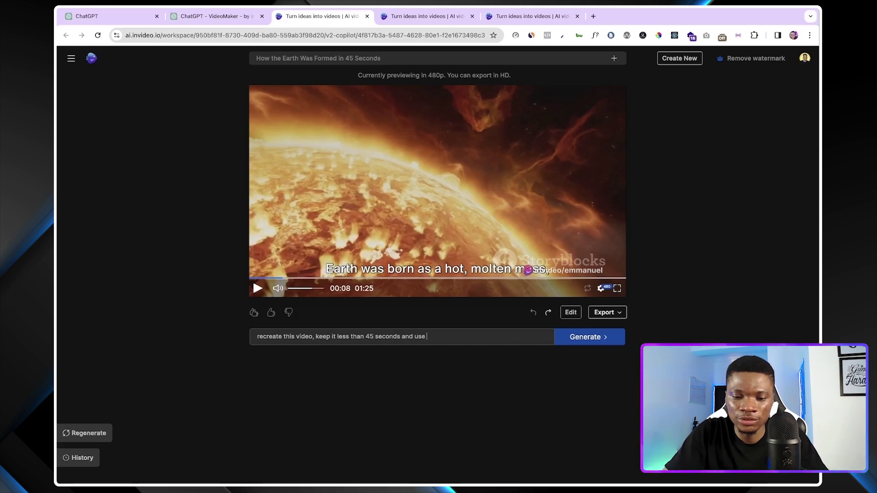
type(" a 9:16 aspect ration")
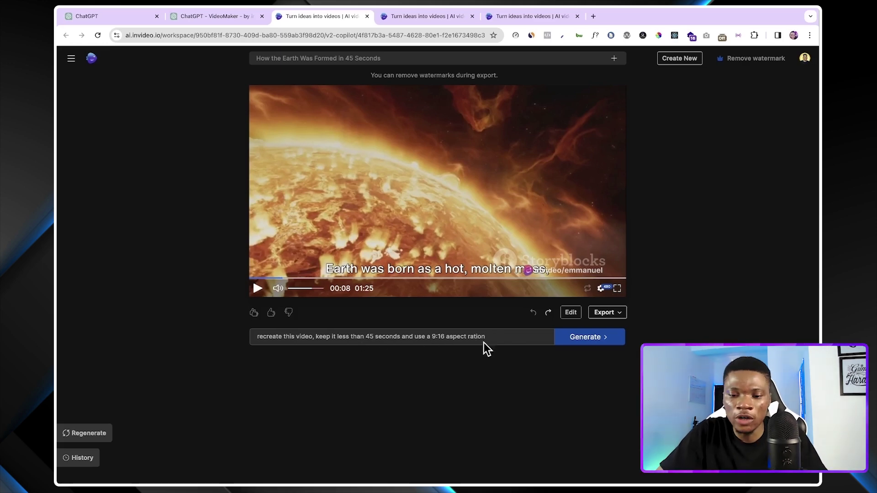
left_click(568, 339)
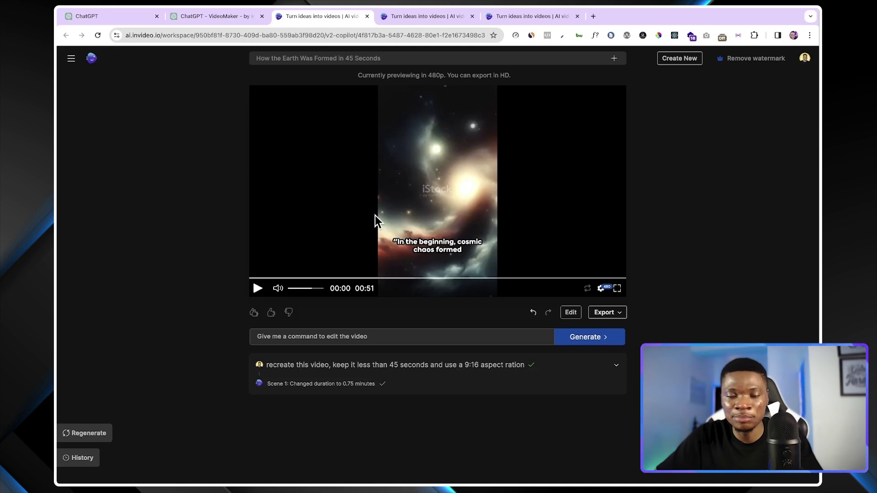
- Play the regenerated Earth video full screen, pause at 00:12 on 'birth of oceans', then exit full screen
left_click(258, 289)
left_click(617, 288)
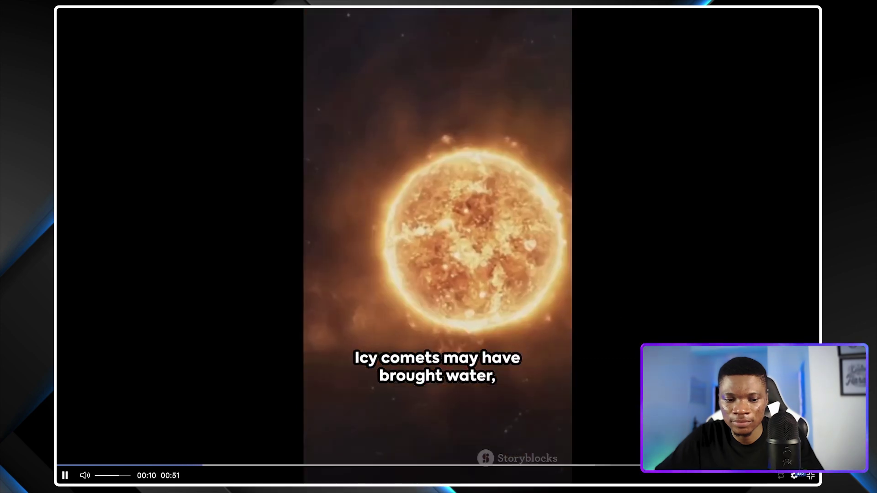
left_click(65, 475)
key("Escape")
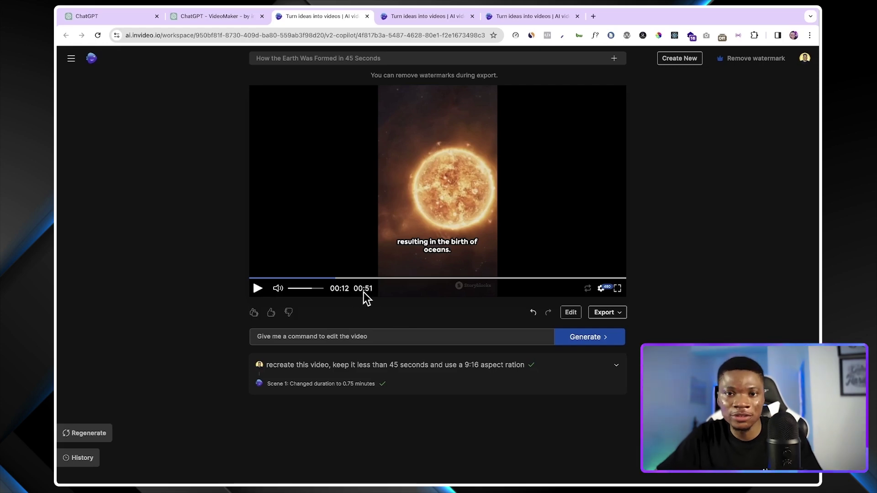
left_click(571, 314)
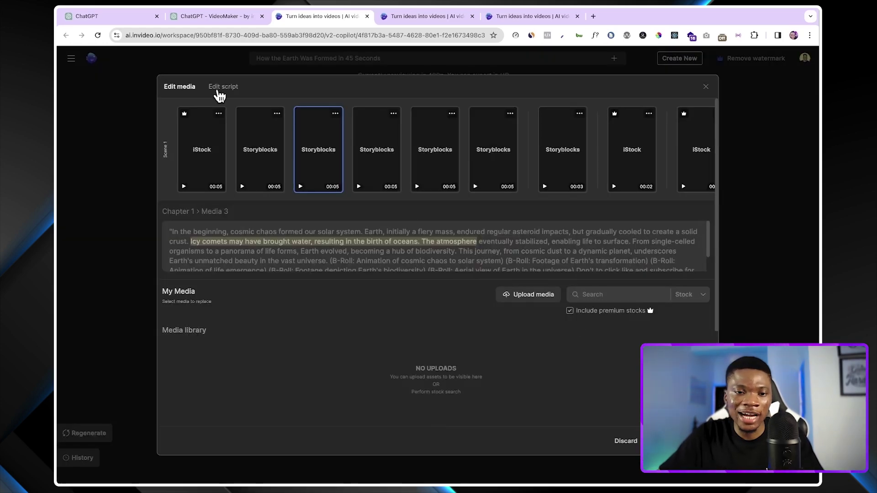
left_click(220, 92)
left_click(744, 82)
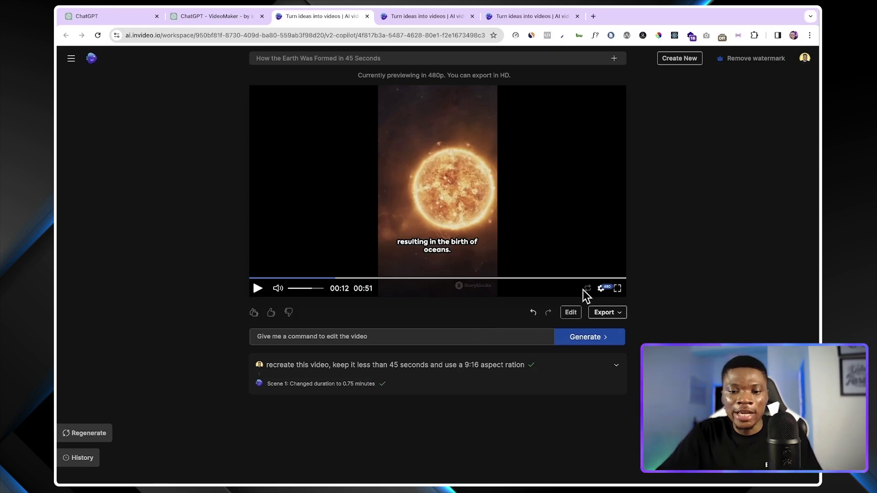
- Glance at the export publish settings, close them, and preview the video full screen
left_click(620, 313)
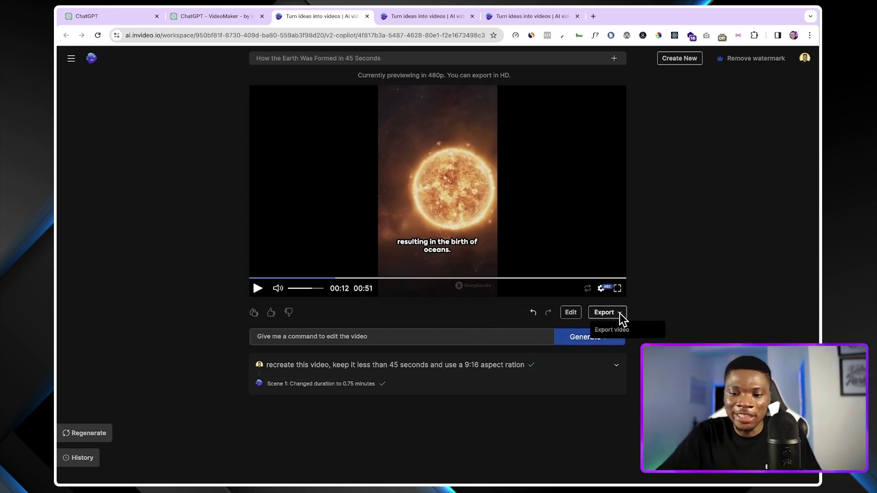
left_click(623, 331)
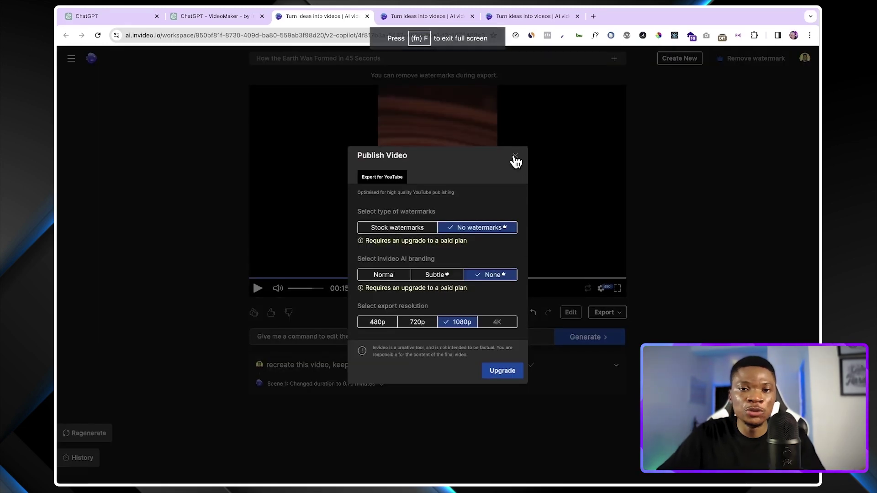
left_click(514, 160)
left_click(617, 288)
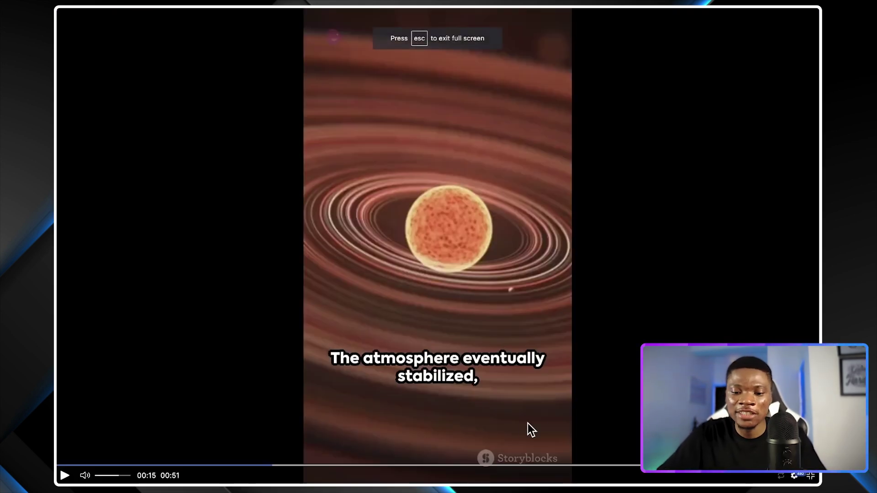
key("Escape")
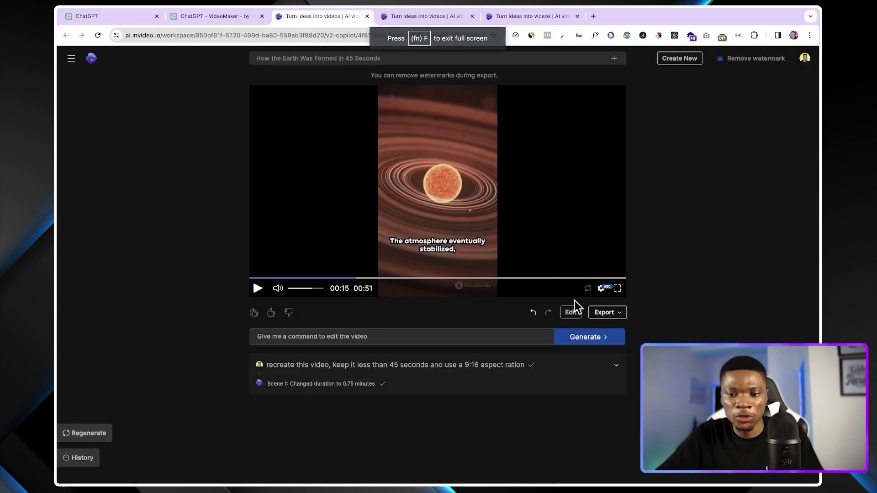
- From the export settings' Upgrade prompt, review the Free, Plus $20 and Max $48 plans, then close pricing
left_click(604, 313)
left_click(637, 328)
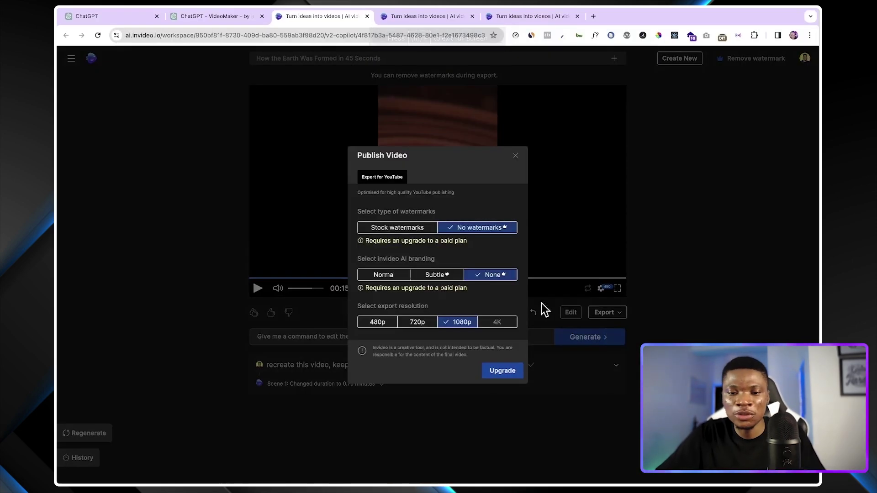
left_click(437, 240)
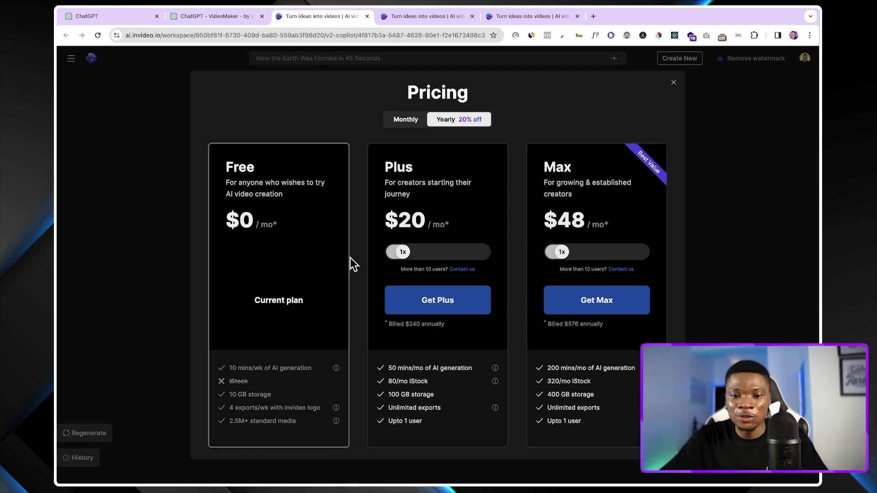
key("Escape")
- In the export publish settings, choose Stock watermarks and Normal branding, keep 1080p, and continue
left_click(603, 313)
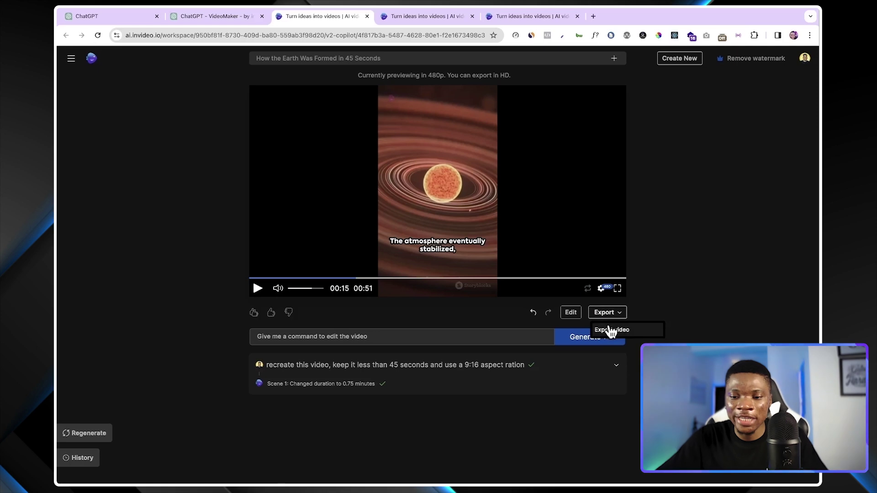
left_click(611, 330)
left_click(391, 228)
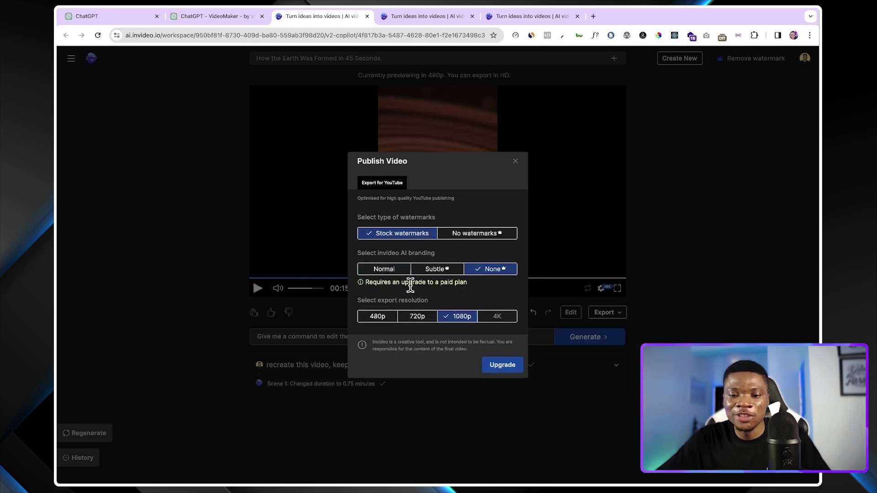
left_click(386, 270)
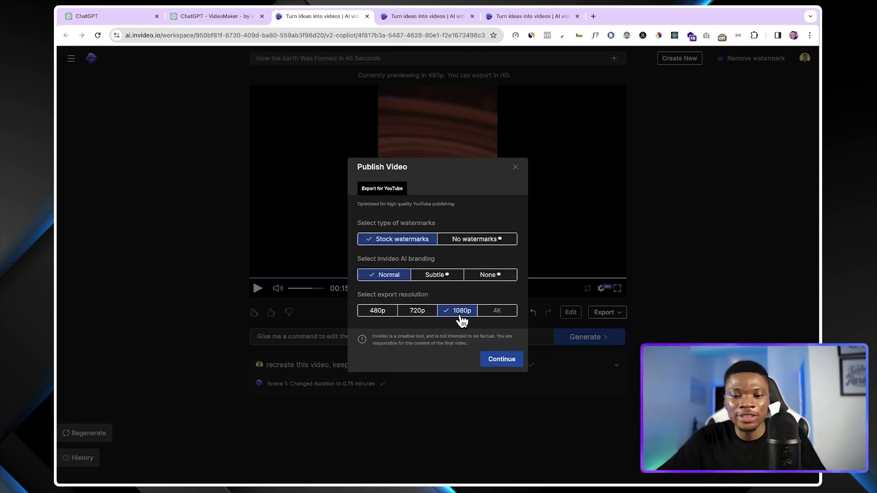
left_click(504, 361)
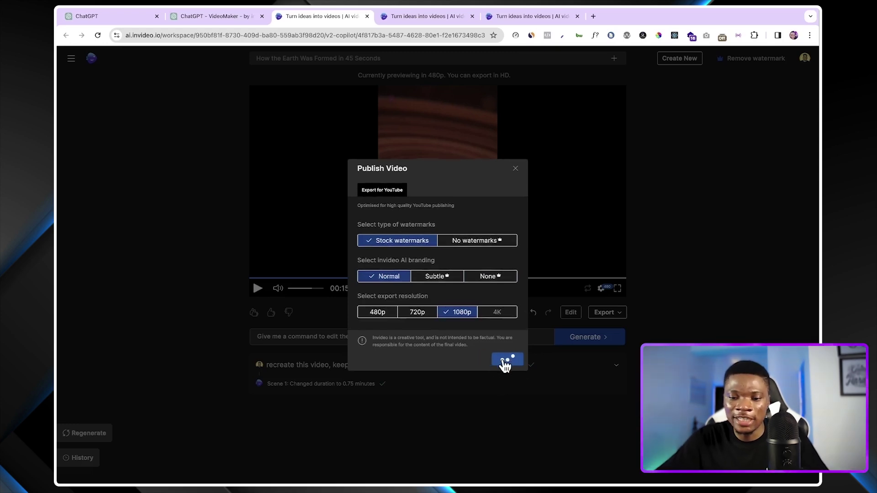